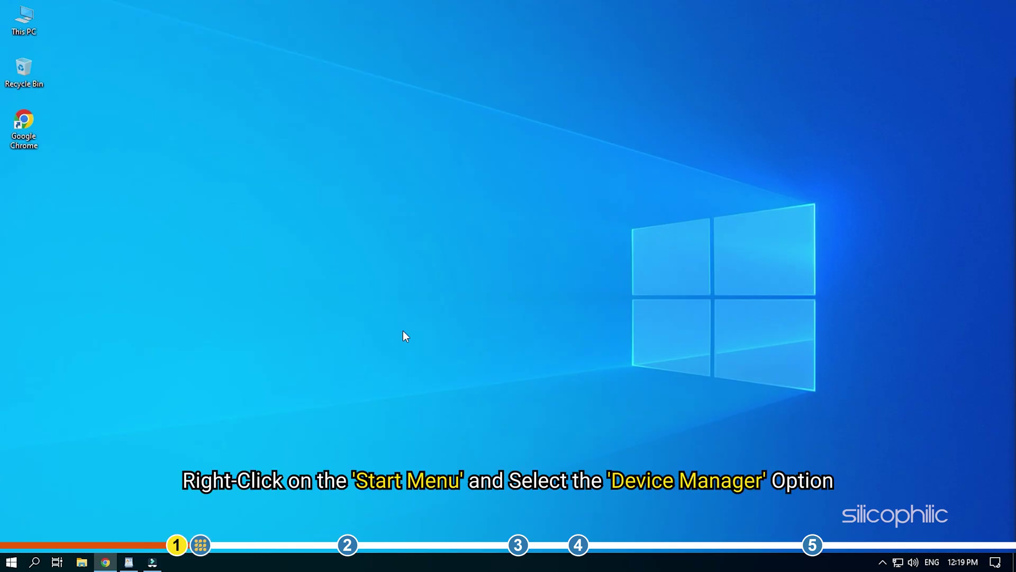
In Device Manager, auto-update the AMD Radeon RX Vega 11 Graphics driver; it's already current.
right_click(8, 565)
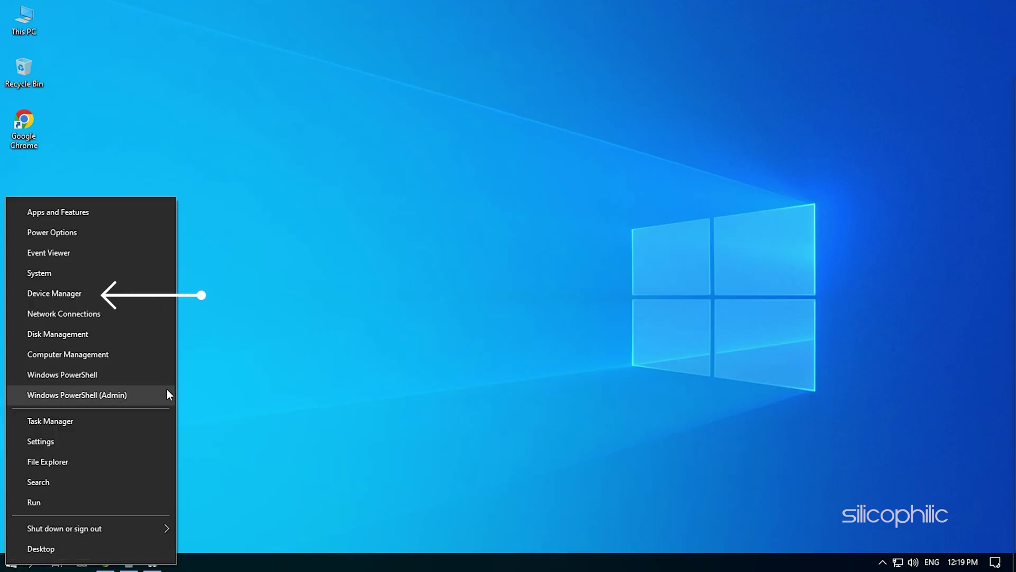
click(89, 294)
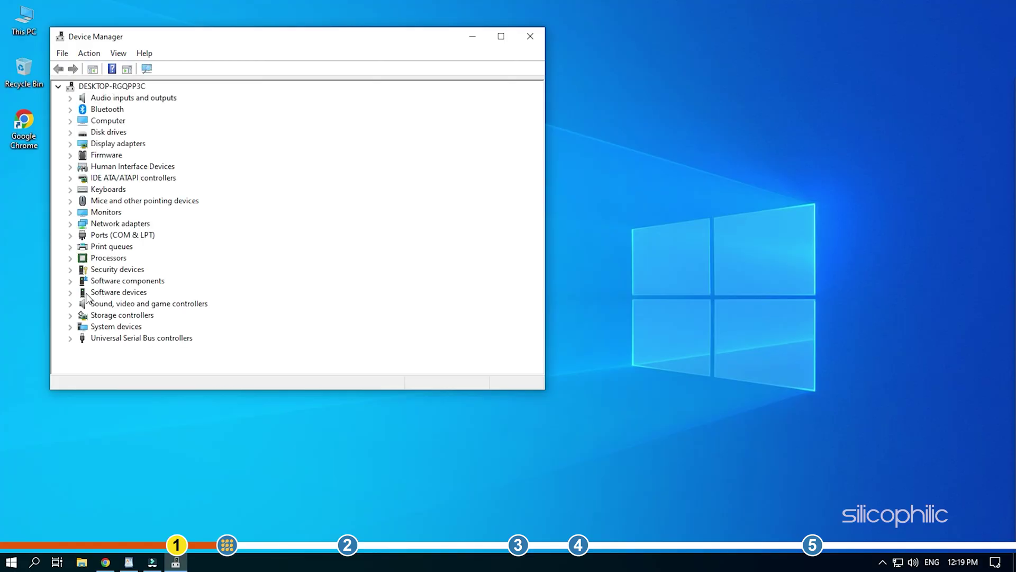
drag(264, 46, 466, 27)
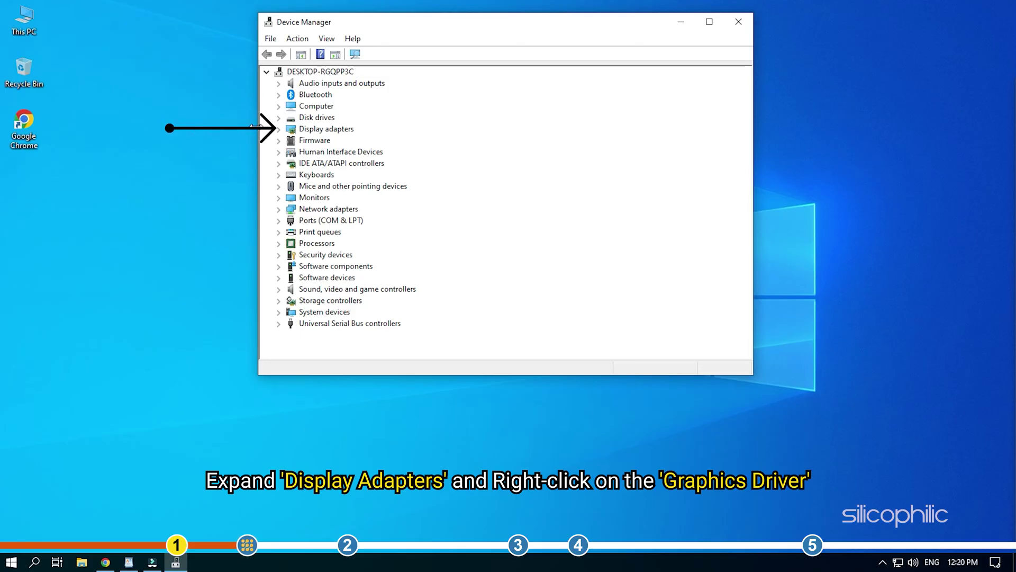
click(278, 129)
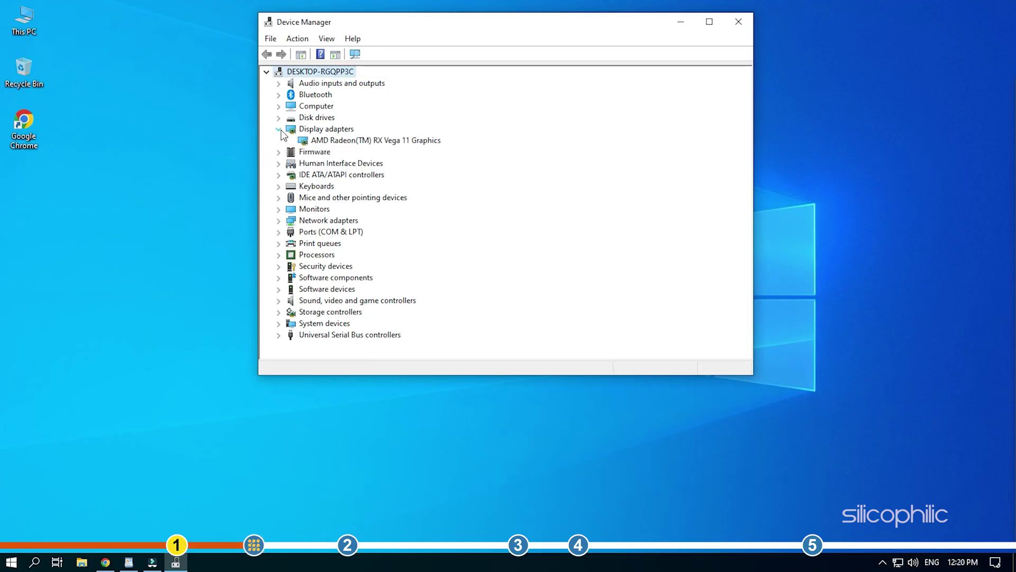
click(342, 142)
right_click(373, 144)
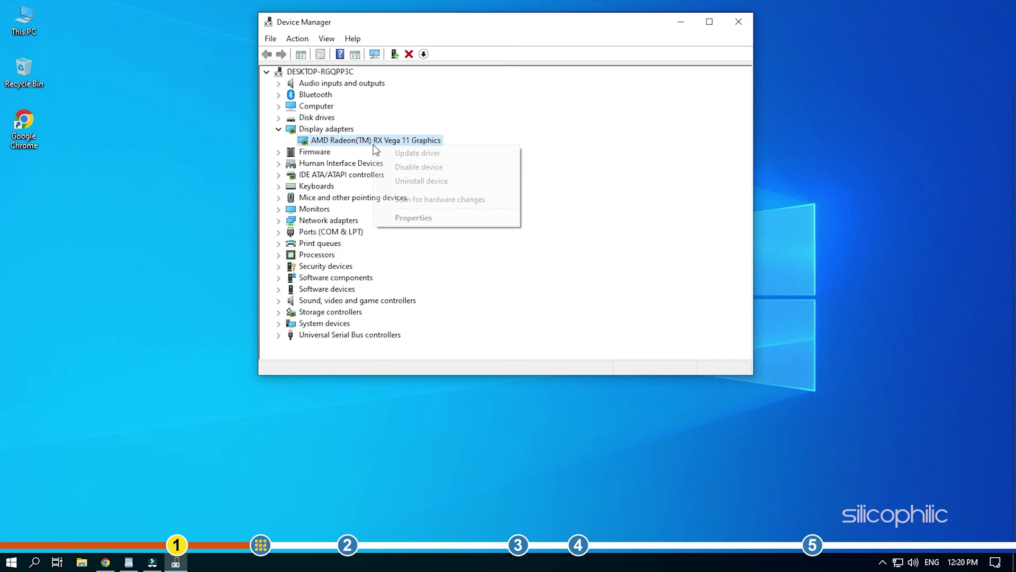
click(454, 155)
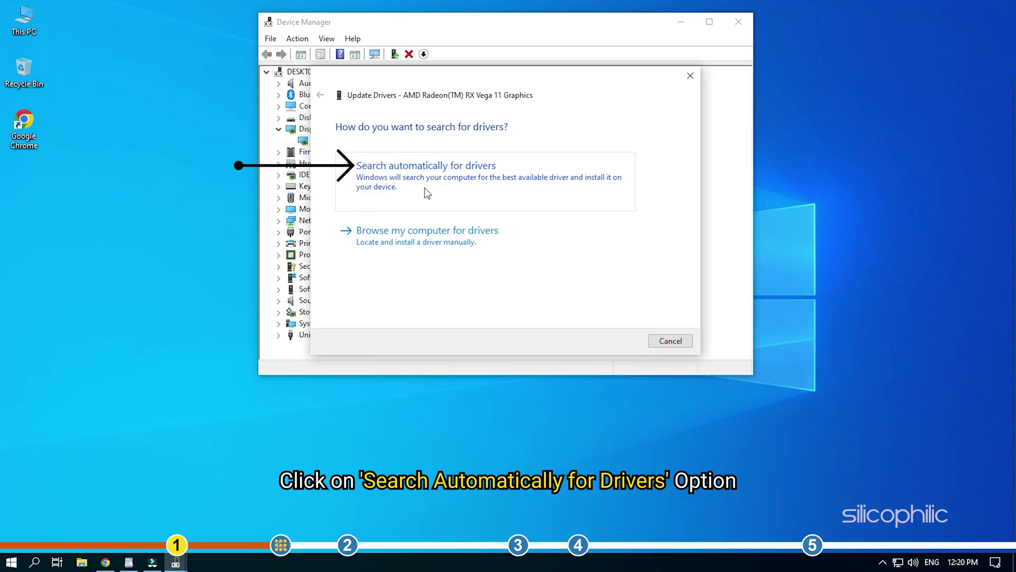
click(425, 188)
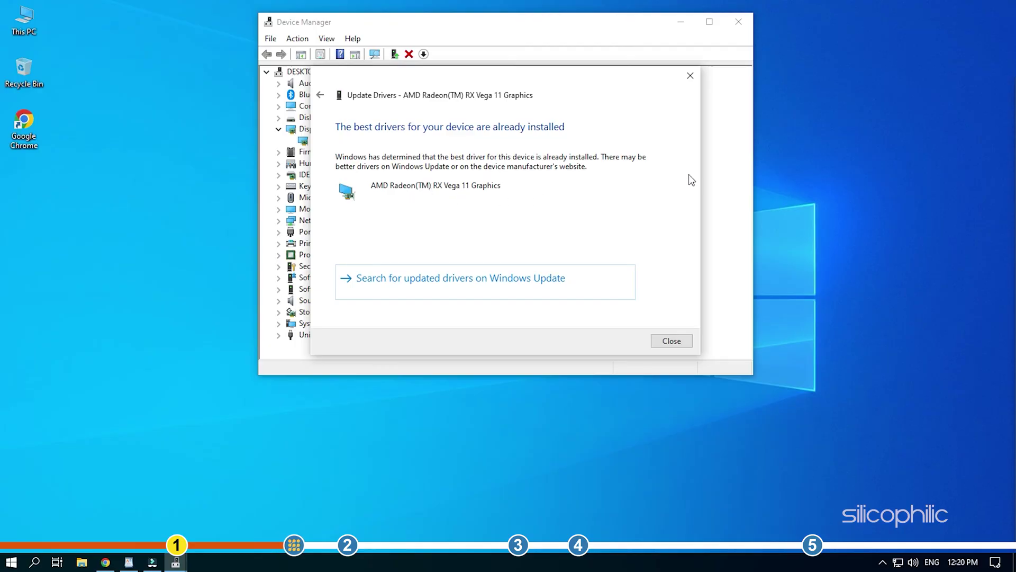
click(671, 340)
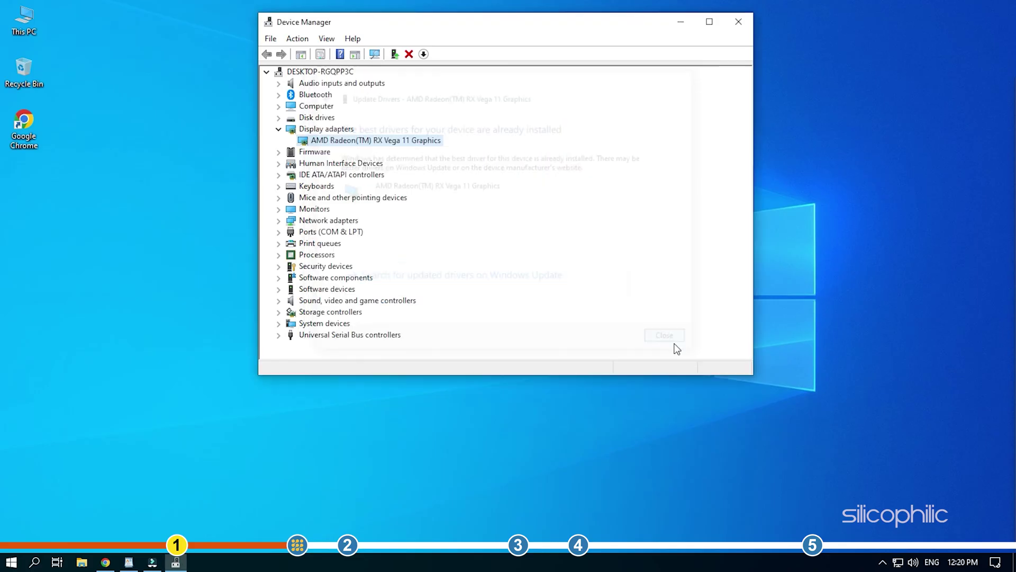
Close the Device Manager window.
click(739, 22)
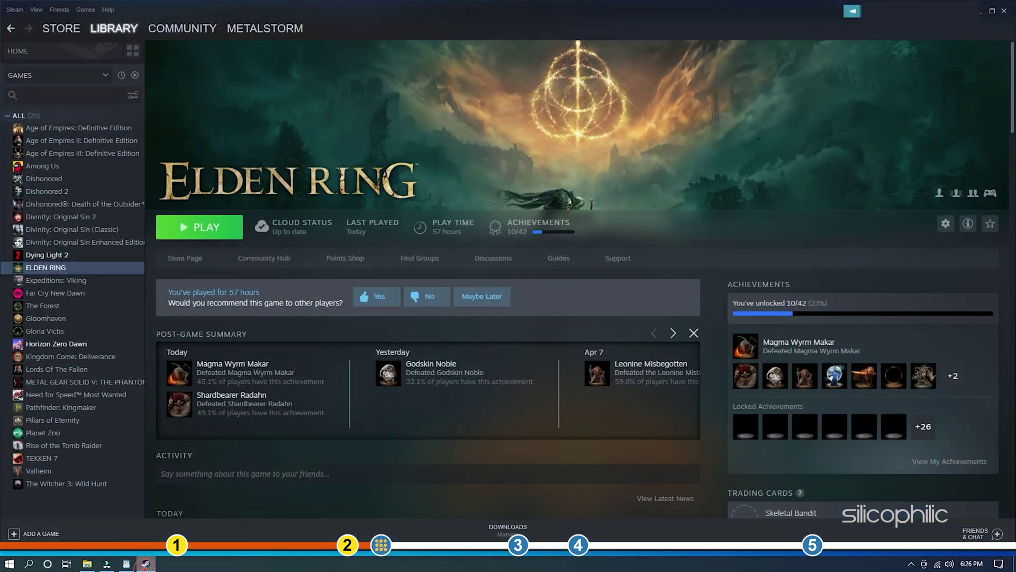
Verify integrity of ELDEN RING's game files under Properties > Local Files, then close the windows.
right_click(69, 269)
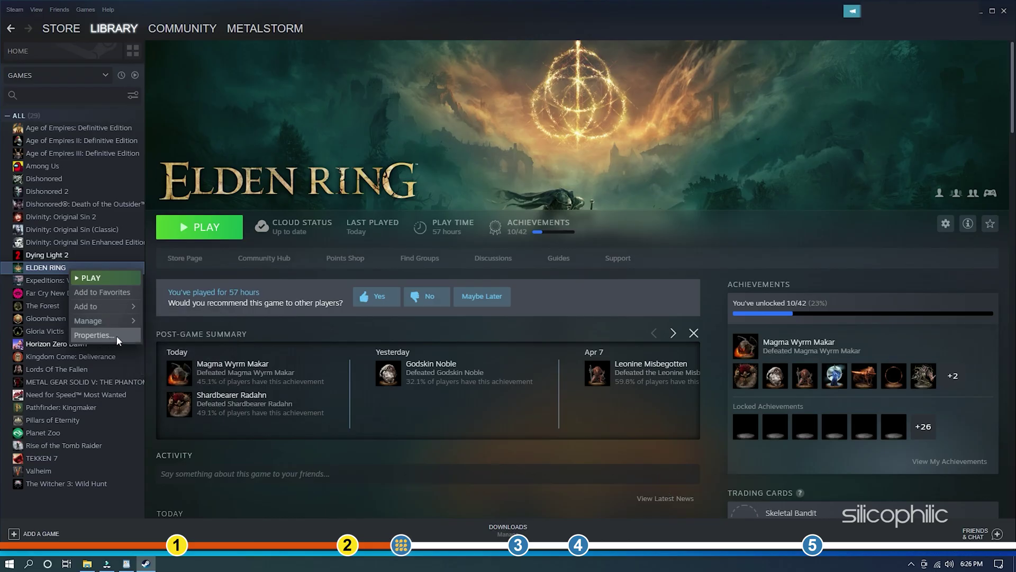
click(98, 335)
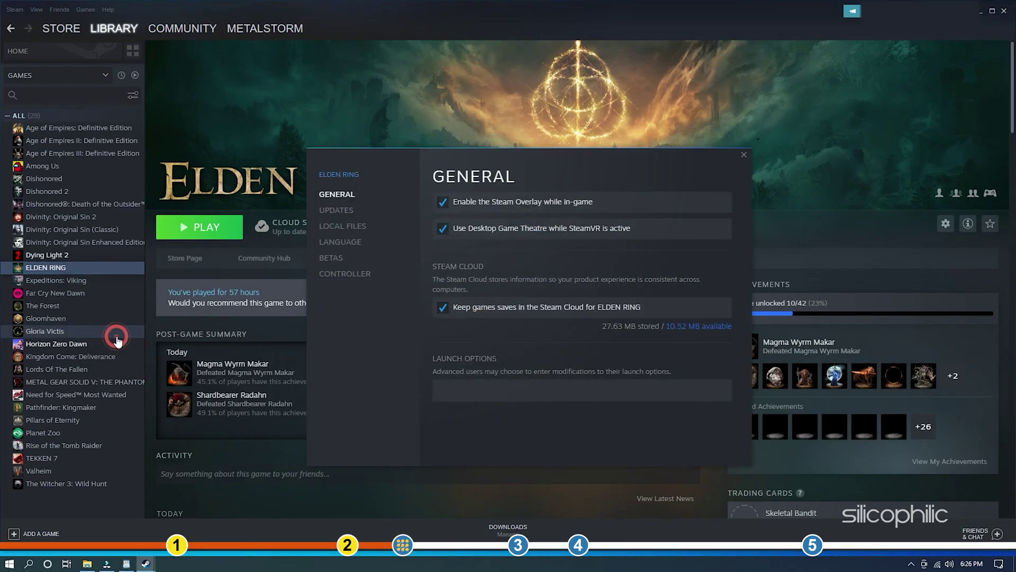
click(345, 228)
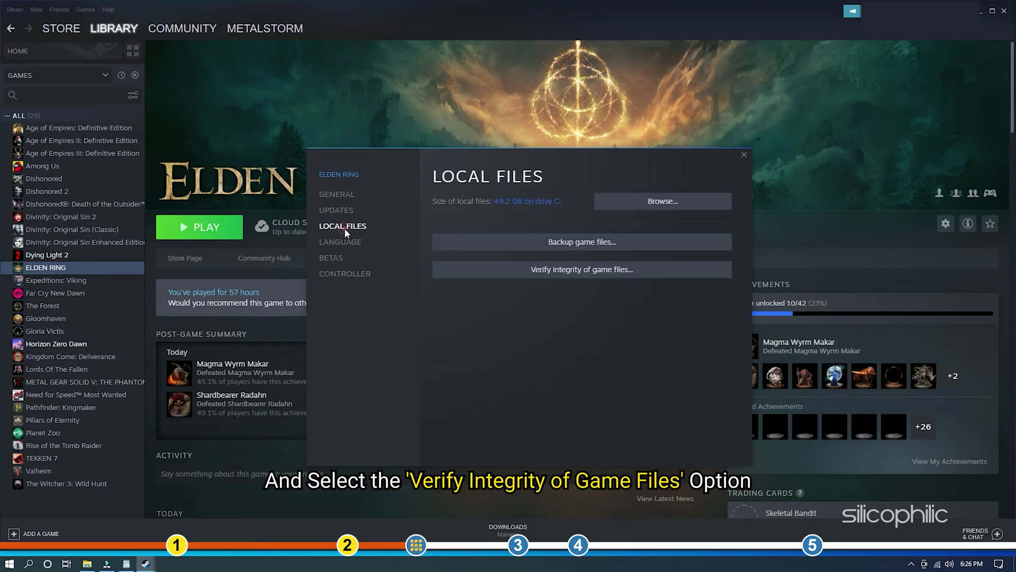
click(519, 270)
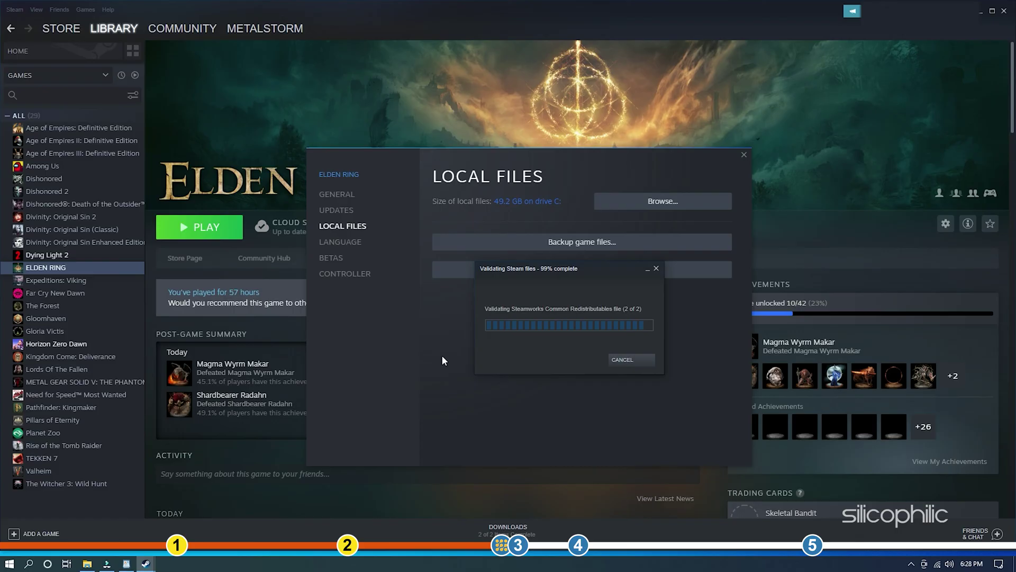
click(614, 358)
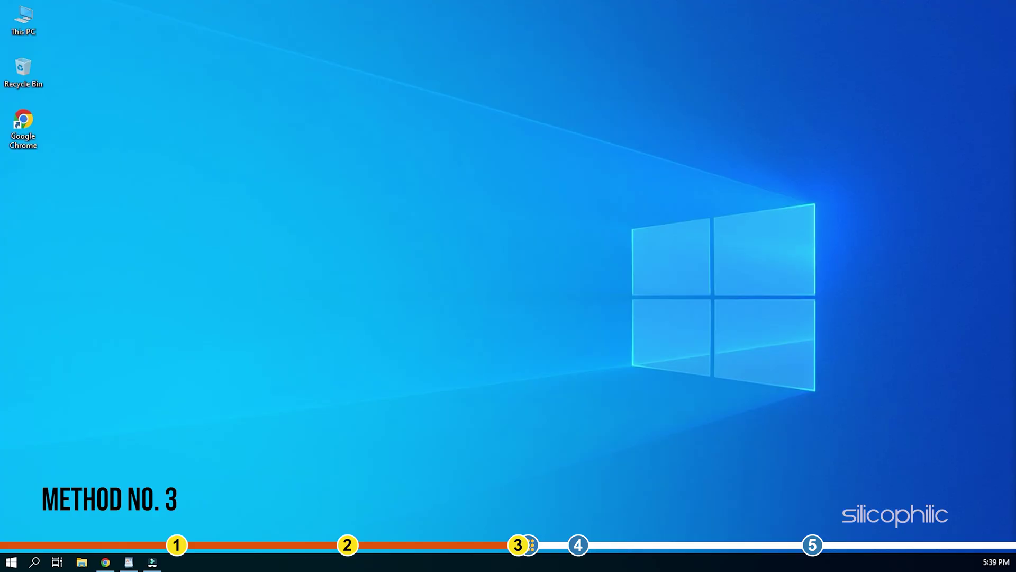
In Settings > System > Display, tick 'Make this my main display' for display 2.
key(super+i)
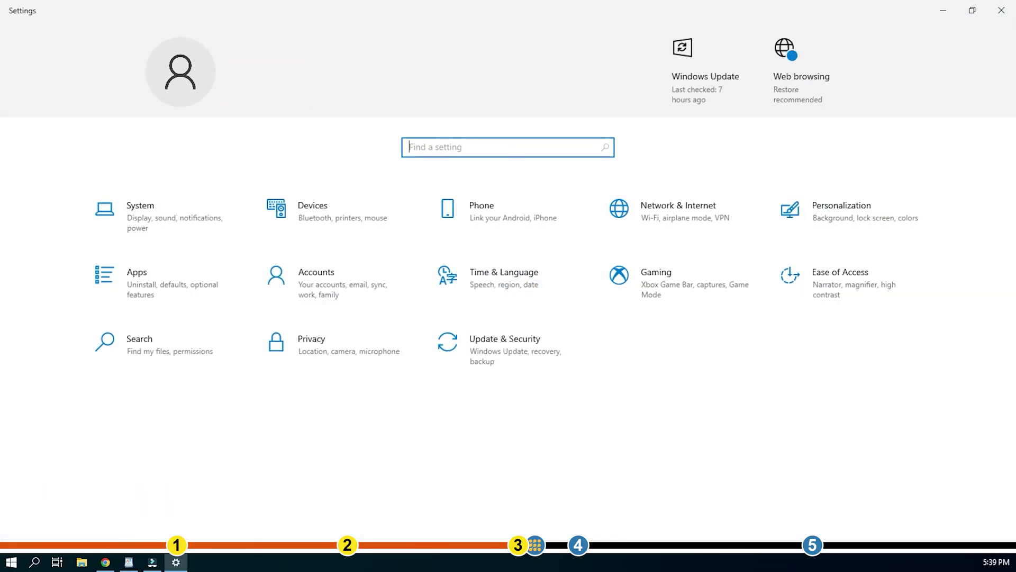
click(159, 204)
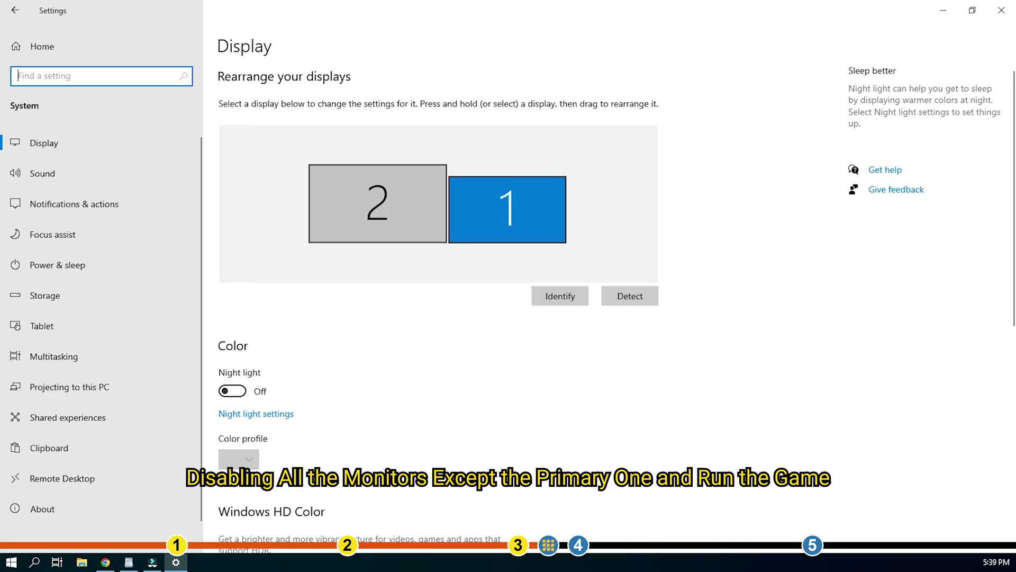
click(377, 203)
scroll(608, 310, down, 9)
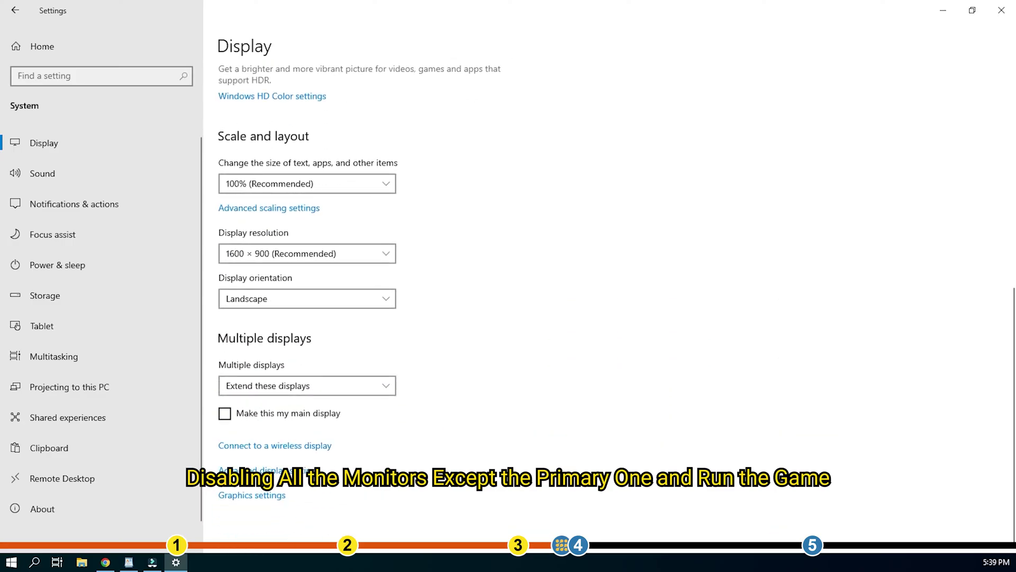
click(225, 414)
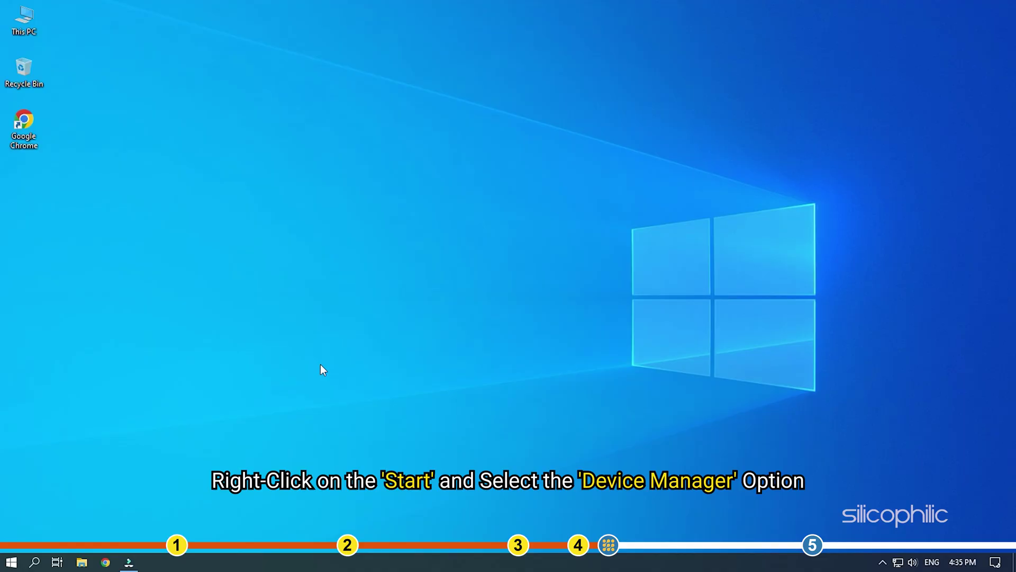
Uninstall the AMD Radeon RX Vega 11 Graphics adapter from Display adapters in Device Manager.
right_click(11, 556)
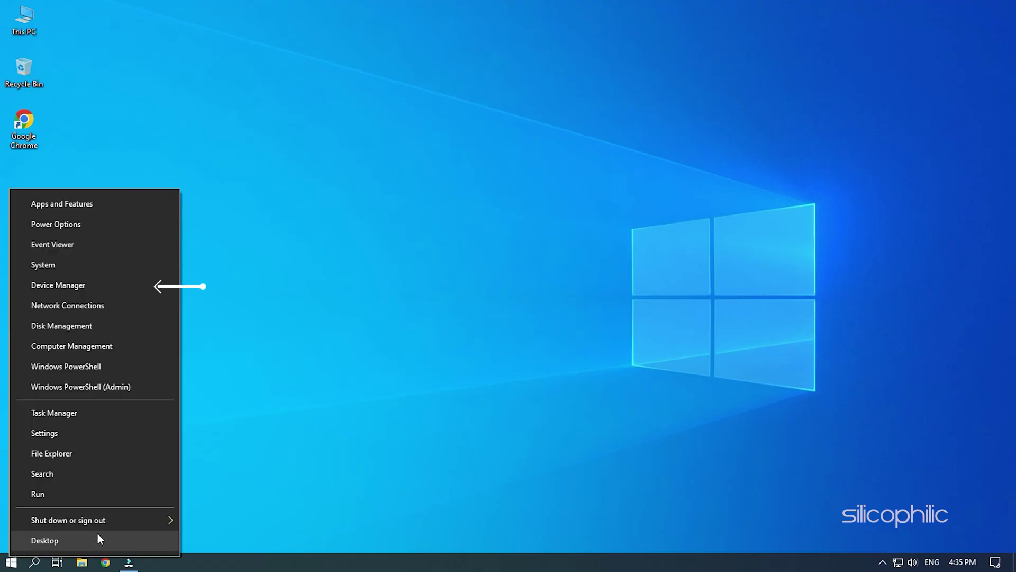
click(54, 287)
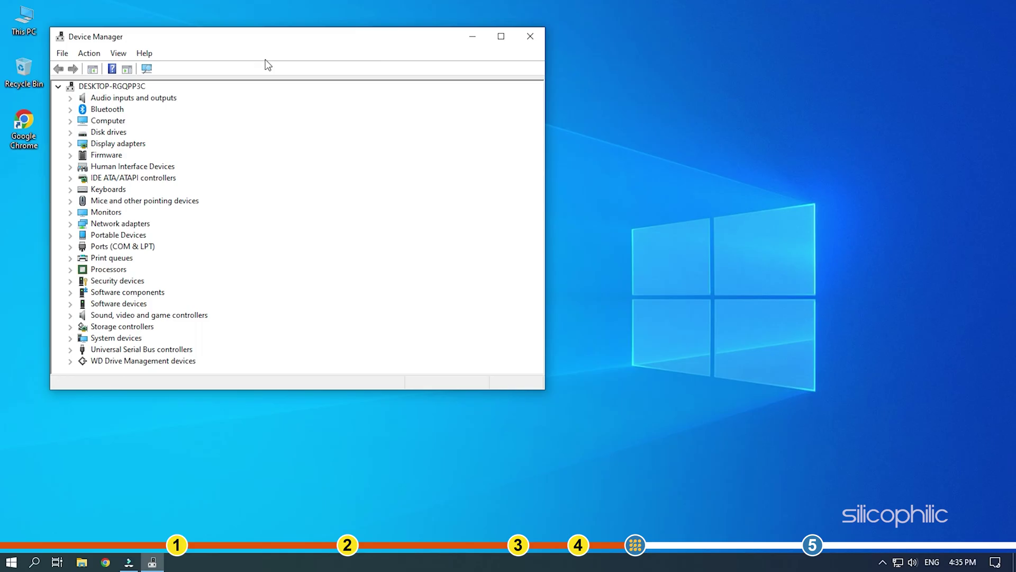
drag(262, 43, 493, 32)
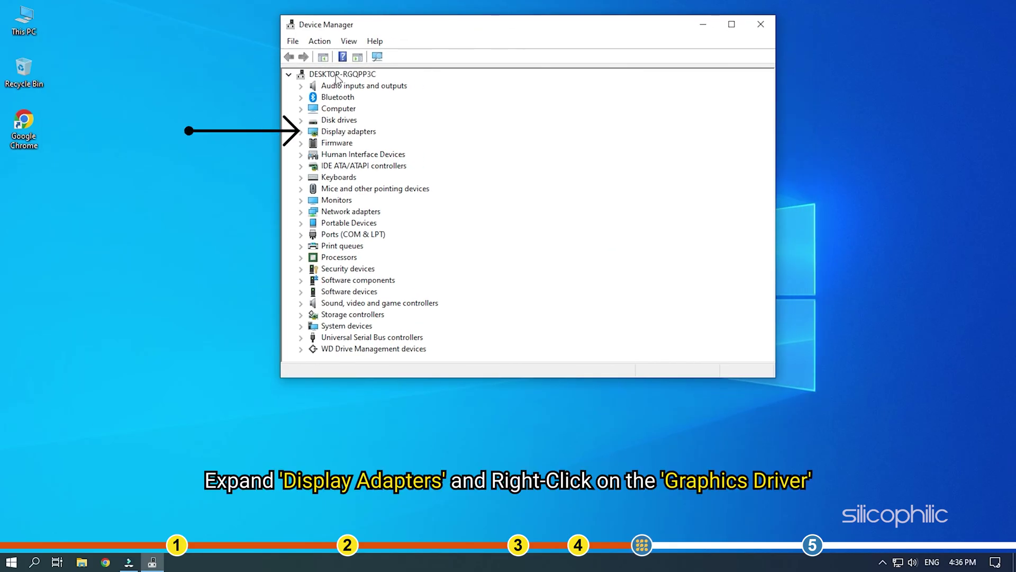
click(300, 132)
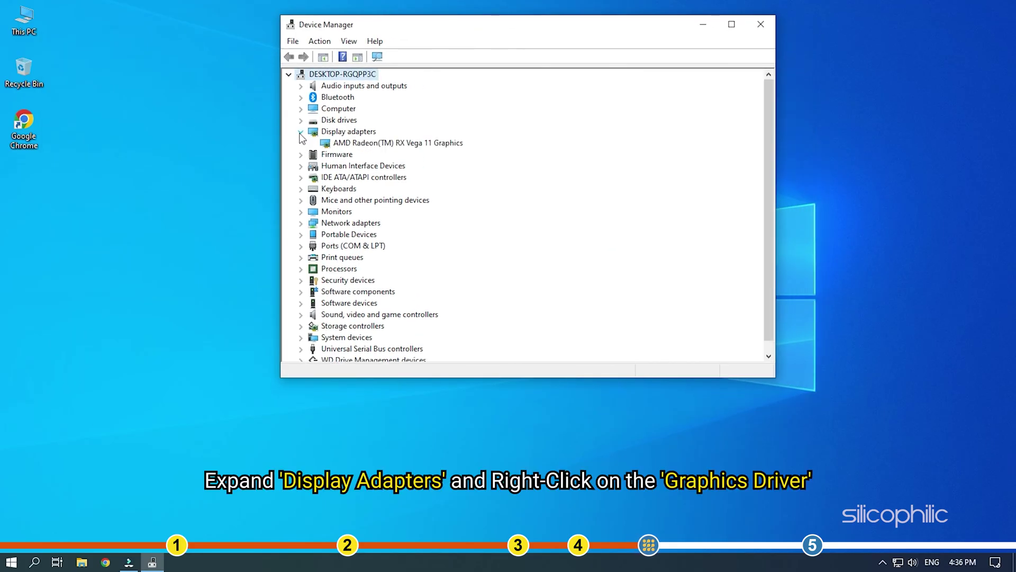
click(329, 148)
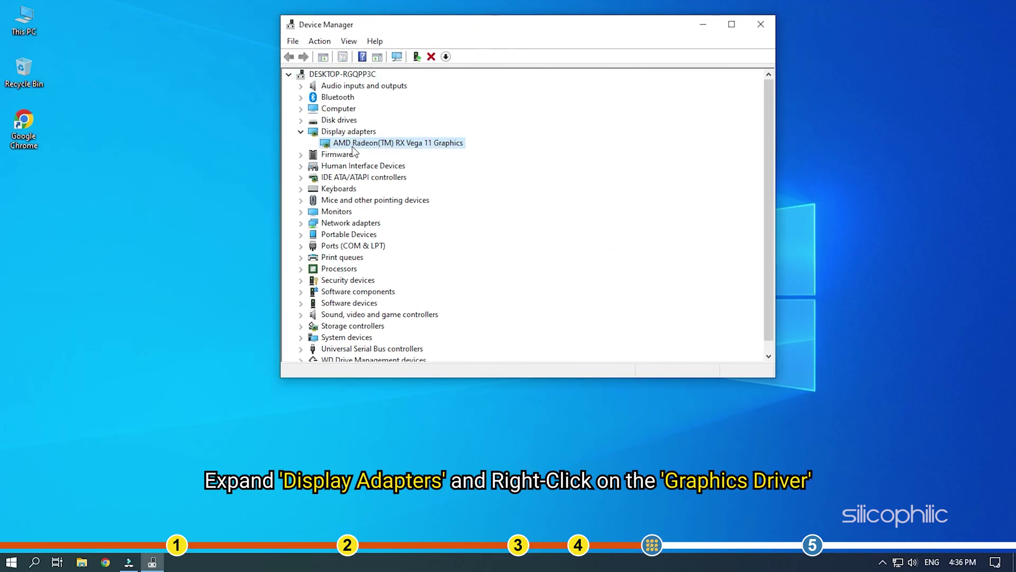
right_click(426, 150)
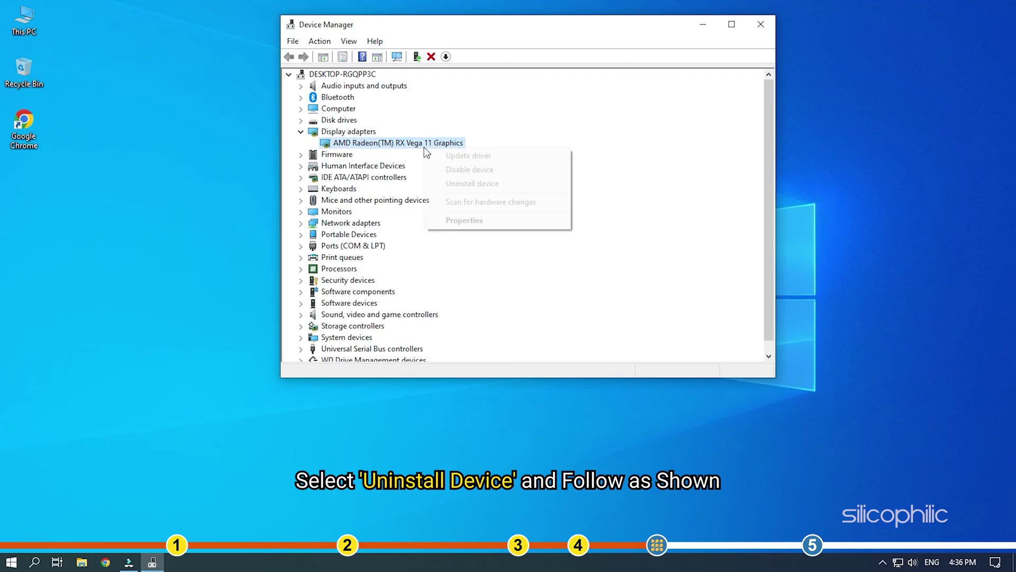
click(505, 184)
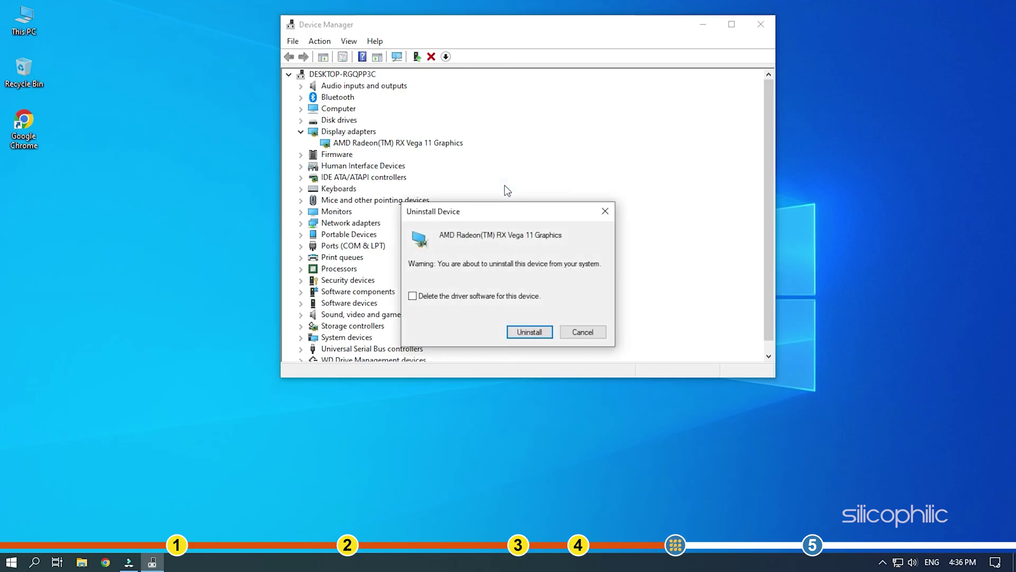
click(540, 332)
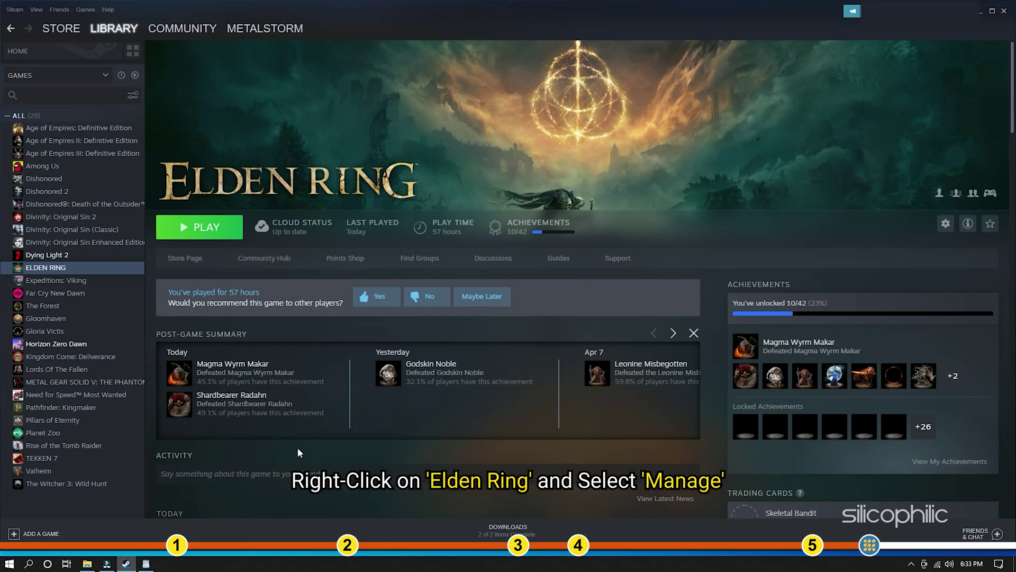
Open ELDEN RING's context menu in the Steam Library and go to Manage.
right_click(74, 268)
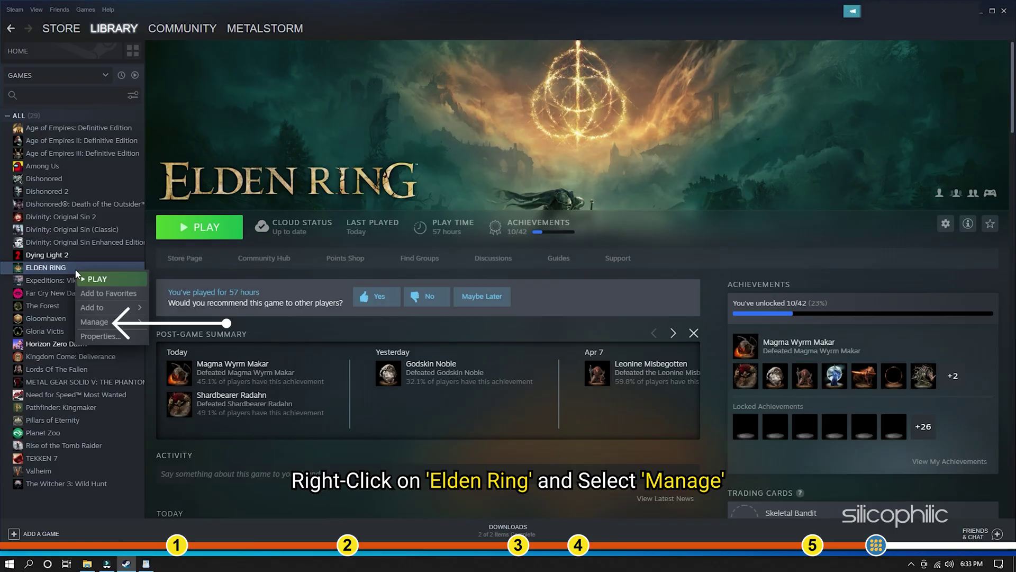
mouse_move(103, 318)
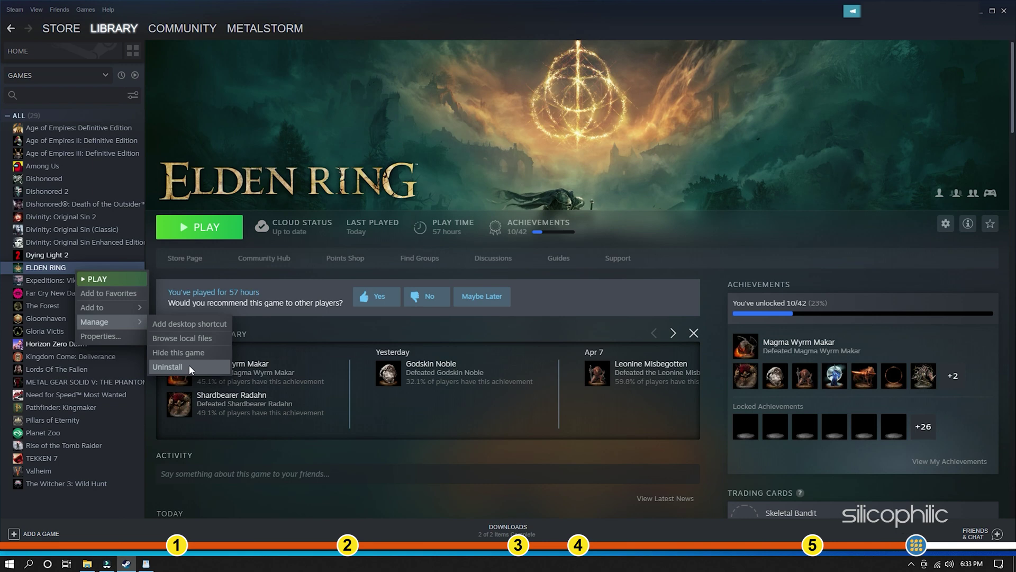
click(233, 344)
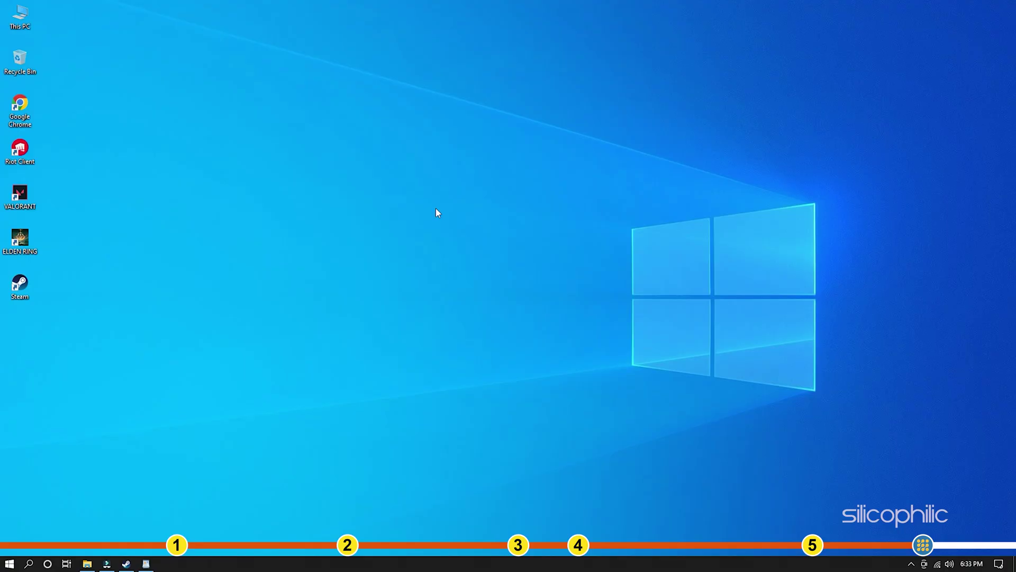